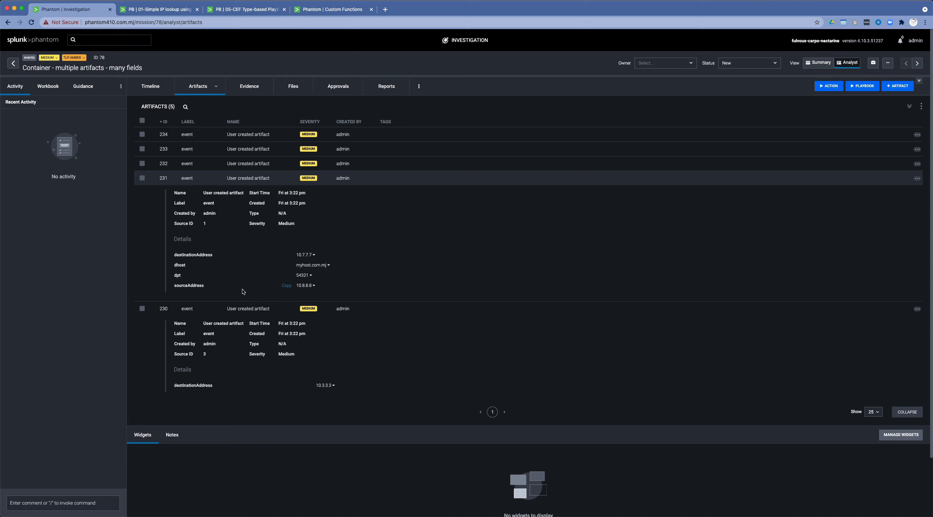
Expand artifacts 232, 233 and 234 in the container and examine the address fields of all the artifacts.
left_click(250, 164)
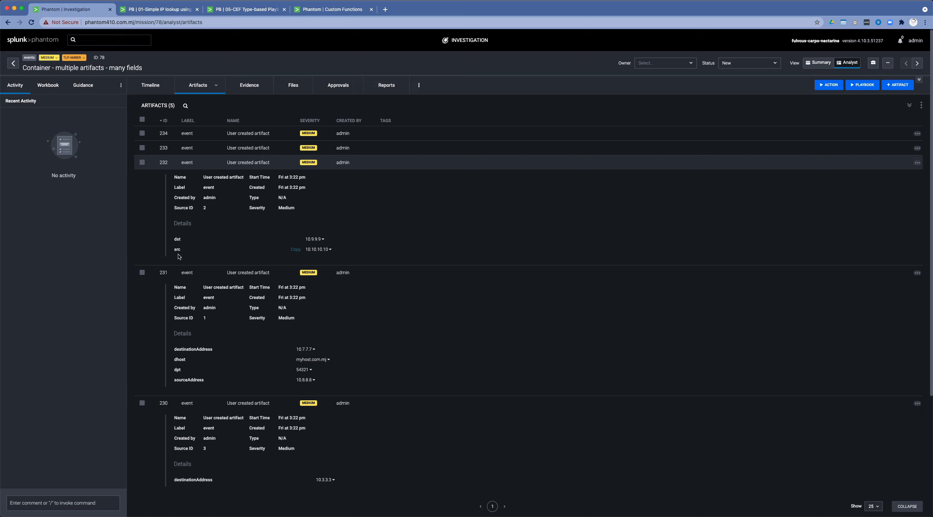
left_click(245, 148)
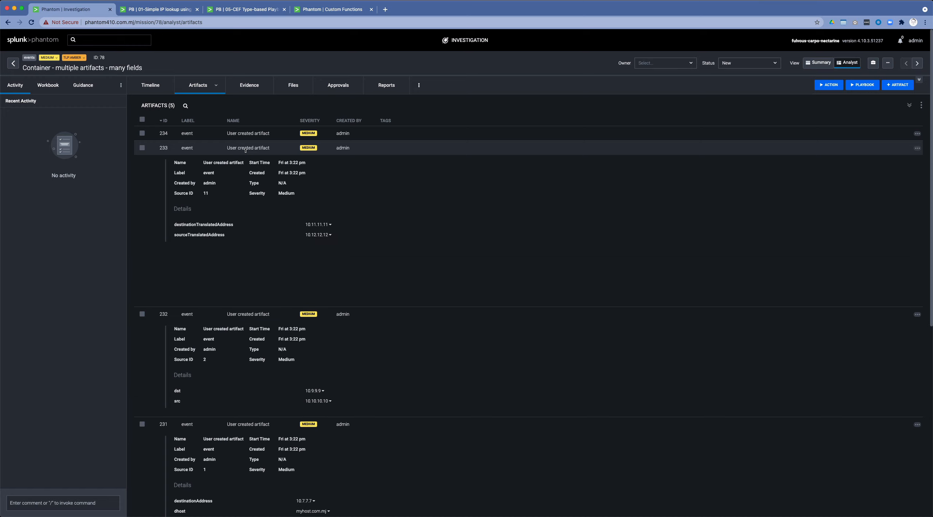
left_click(248, 136)
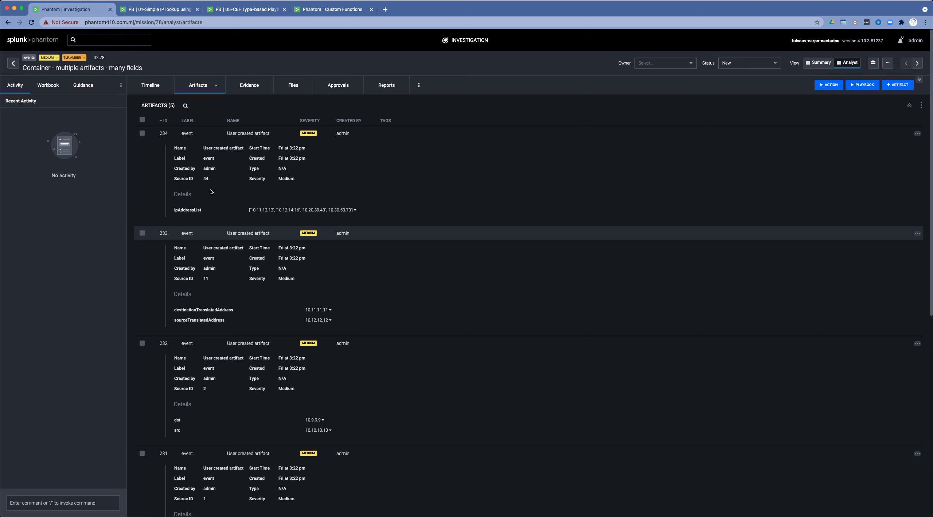
scroll(305, 289, "down", 7)
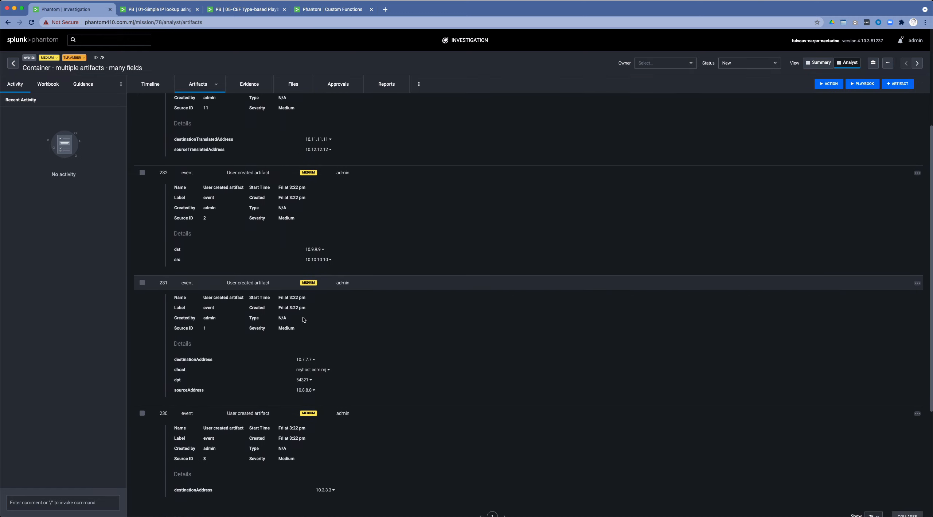
scroll(303, 317, "up", 7)
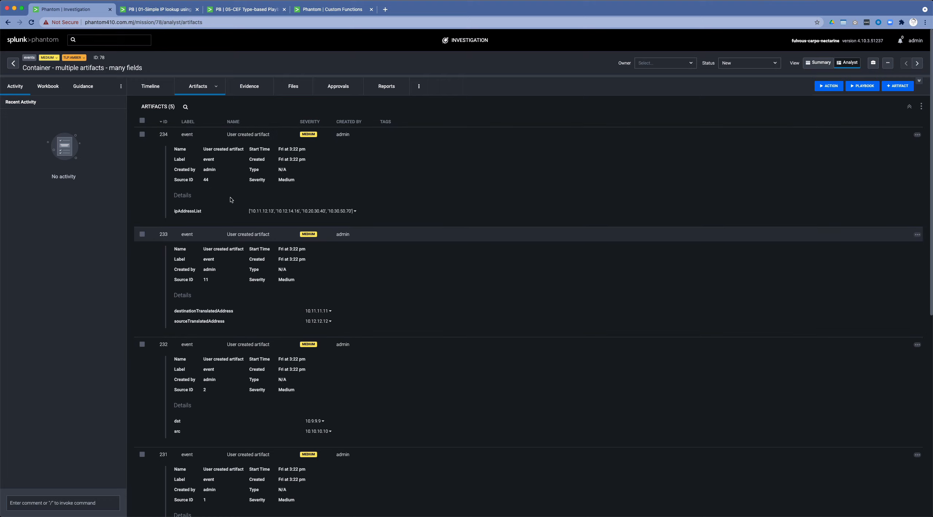
scroll(217, 340, "down", 3)
scroll(217, 340, "down", 5)
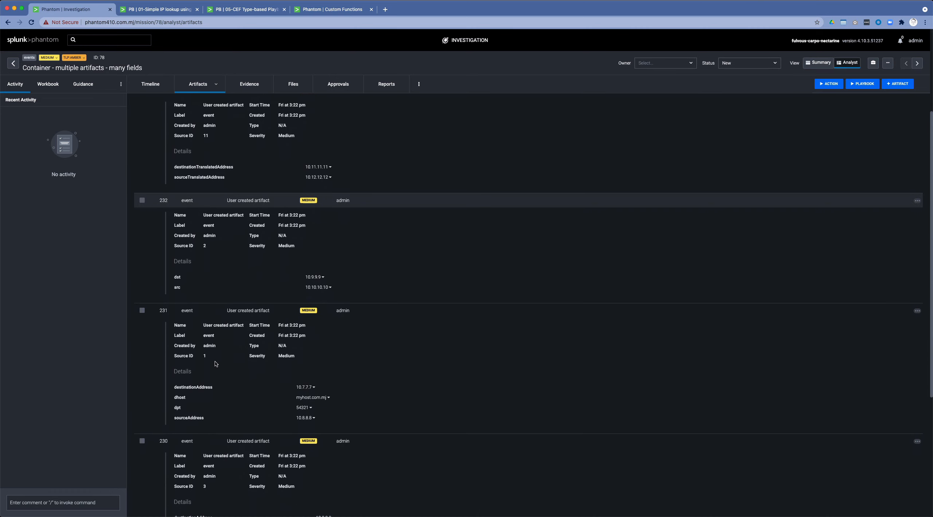
scroll(274, 260, "up", 8)
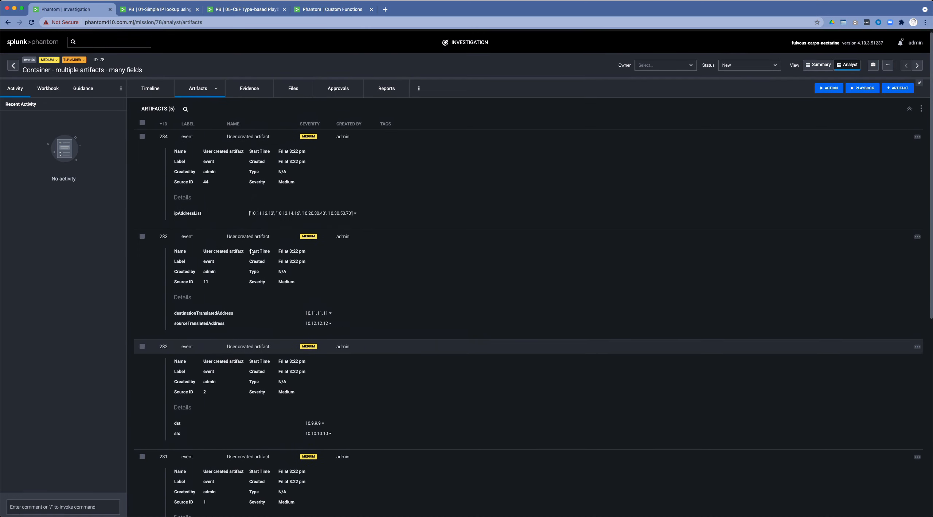
Open the 01-Simple IP lookup using destinationAddress playbook for editing and inspect the whois ip block's input on the whois asset.
left_click(146, 10)
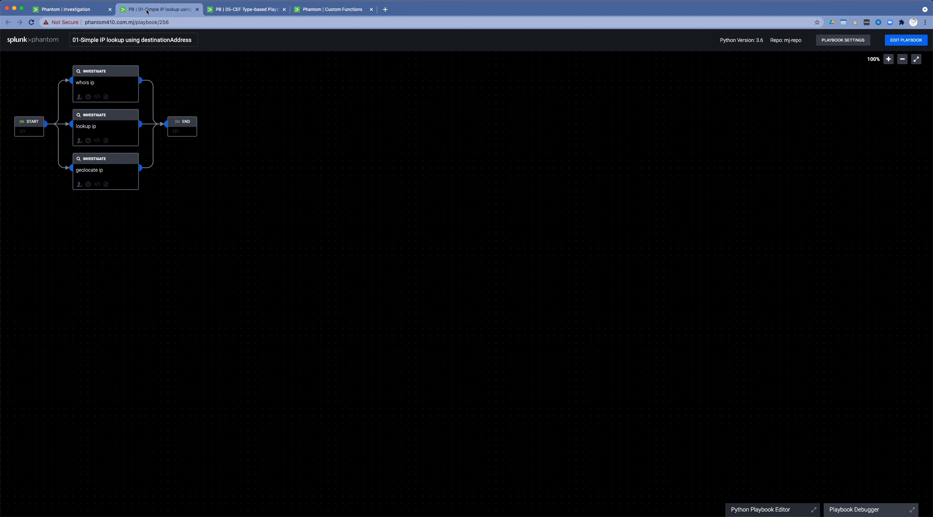
key("F1")
left_click(912, 44)
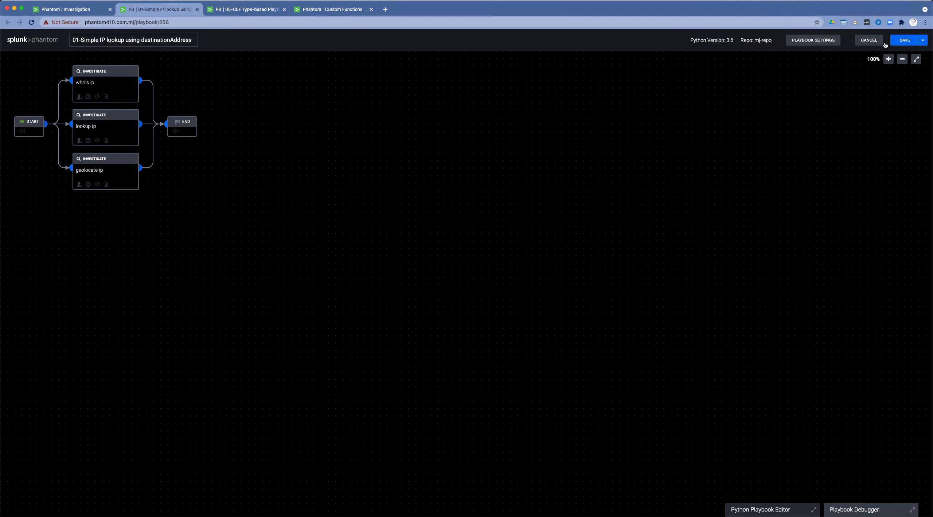
left_click(116, 85)
left_click(28, 134)
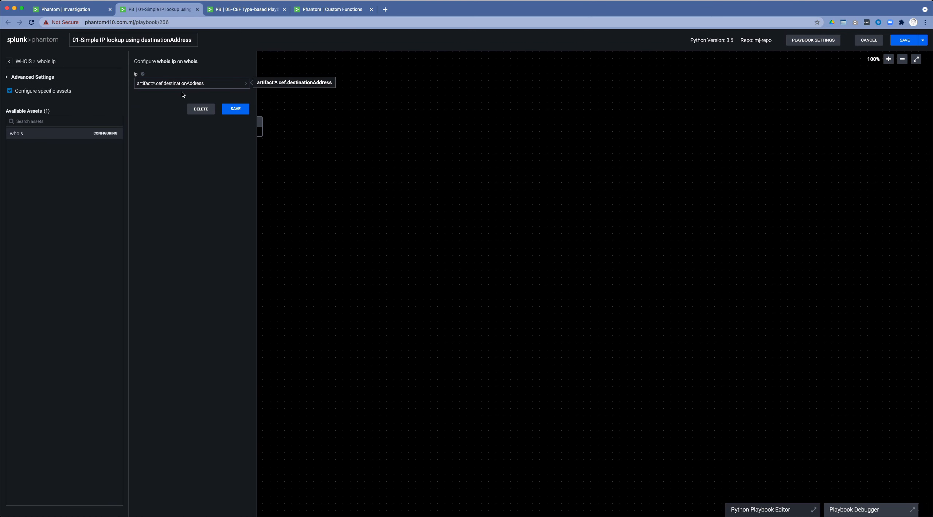
left_click(324, 109)
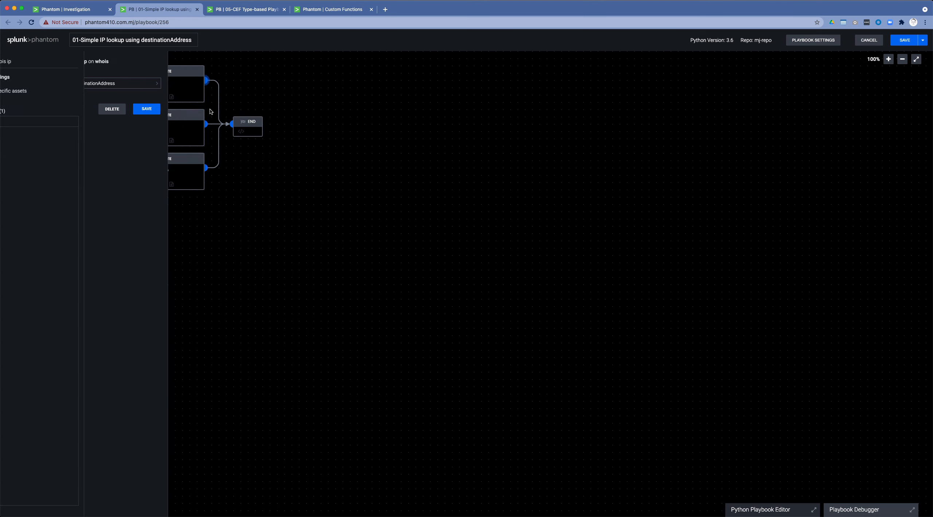
Inspect the inputs of the lookup ip block on ns.com.mj and the geolocate ip block on maxmind, and leave playbook editing.
left_click(172, 130)
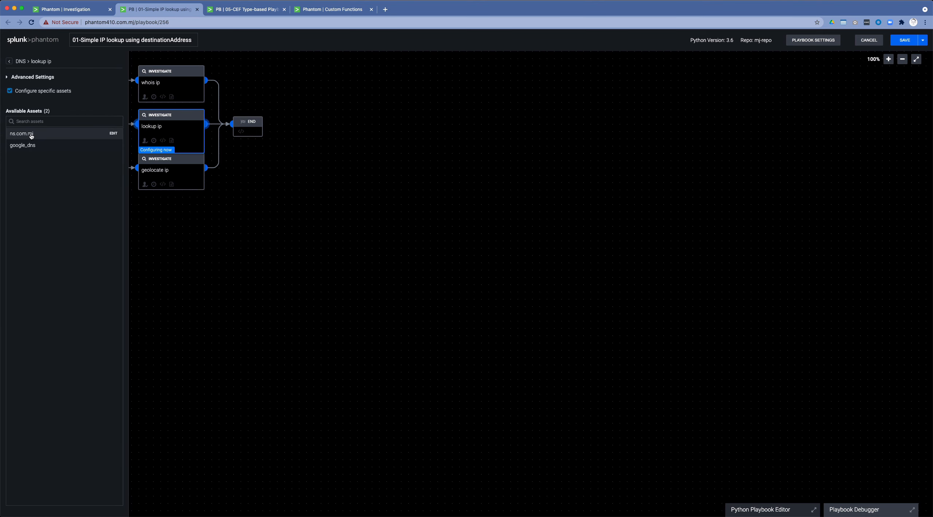
left_click(31, 135)
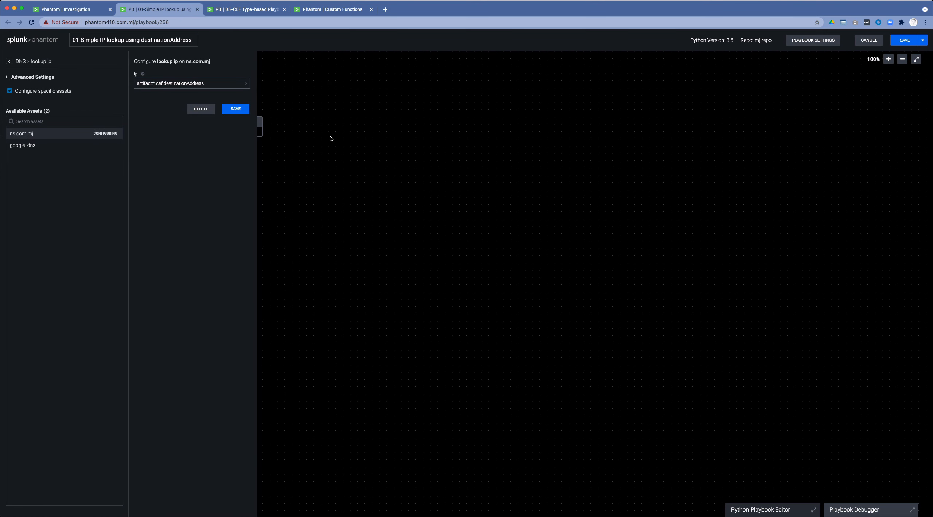
left_click(309, 142)
left_click(169, 169)
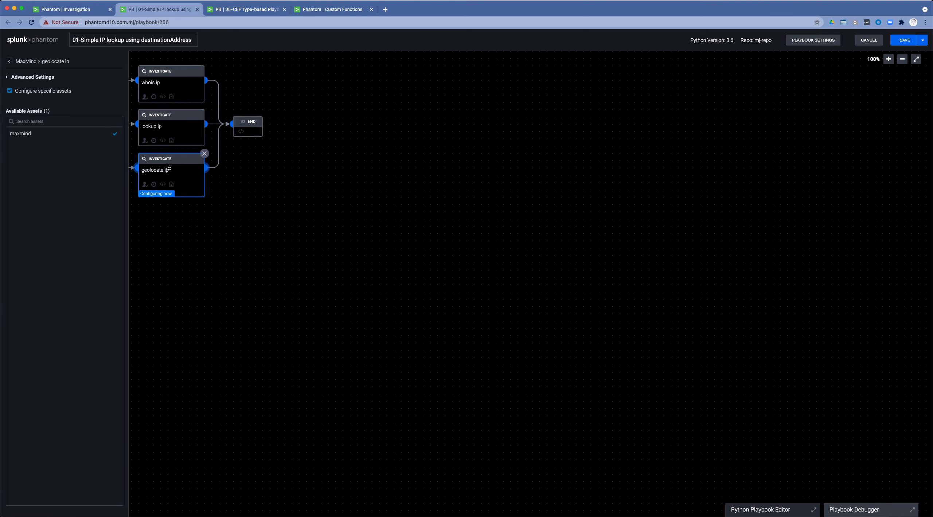
left_click(29, 136)
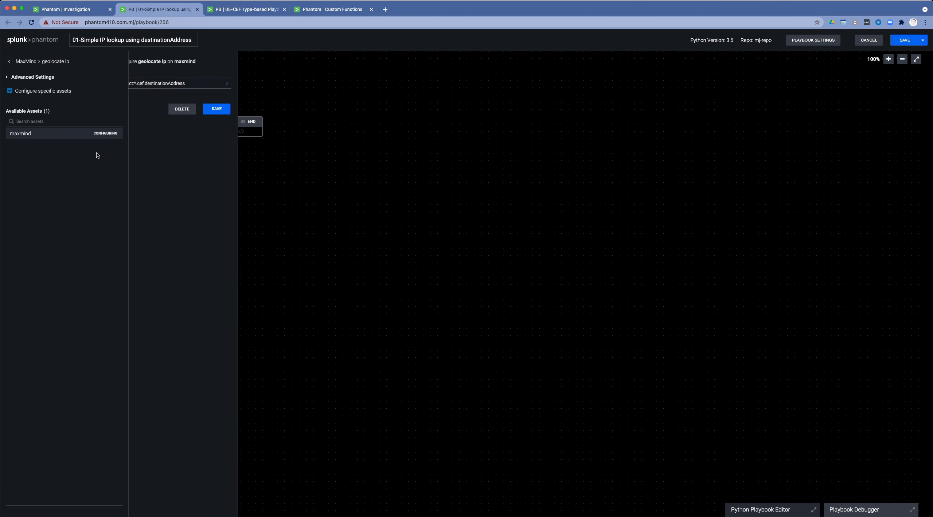
left_click(363, 165)
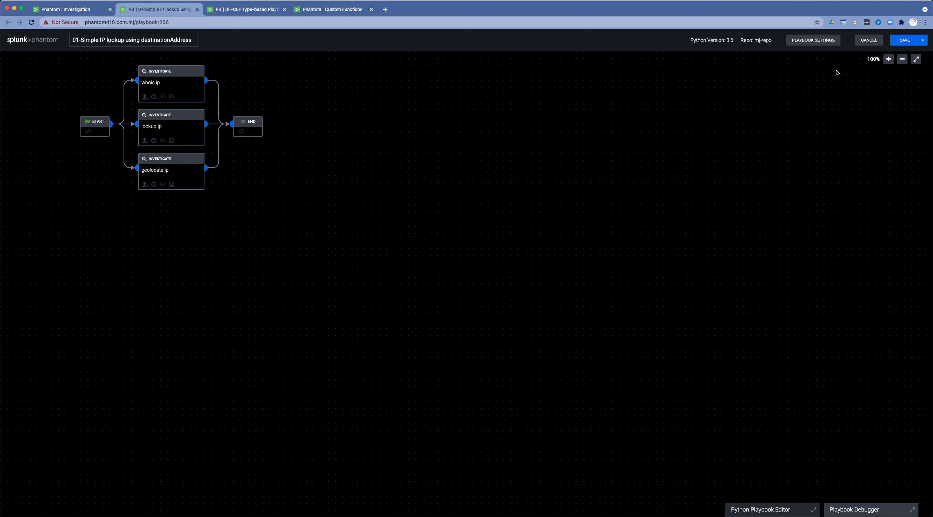
left_click(904, 40)
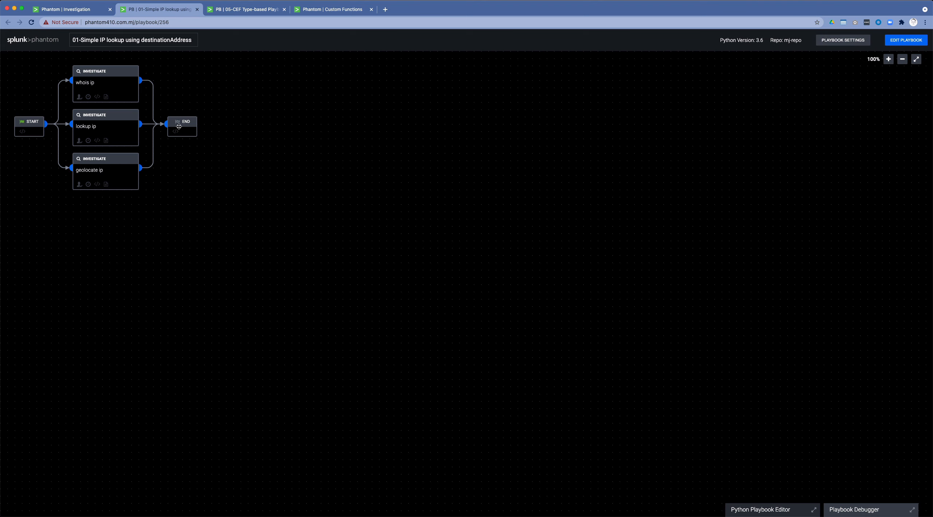
Review the 05-CEF Type-based Playbook's layout and the parameters of the extract_by_cef_type custom function.
left_click(239, 9)
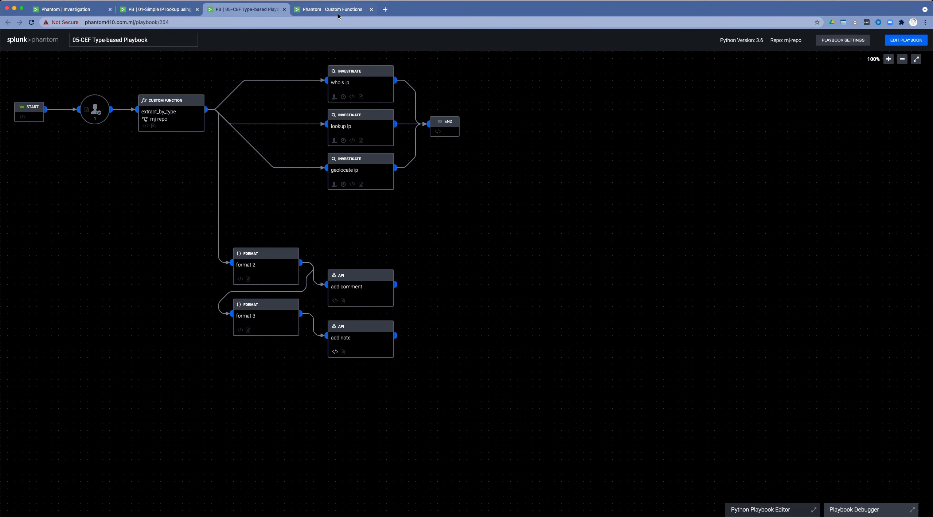
left_click(338, 11)
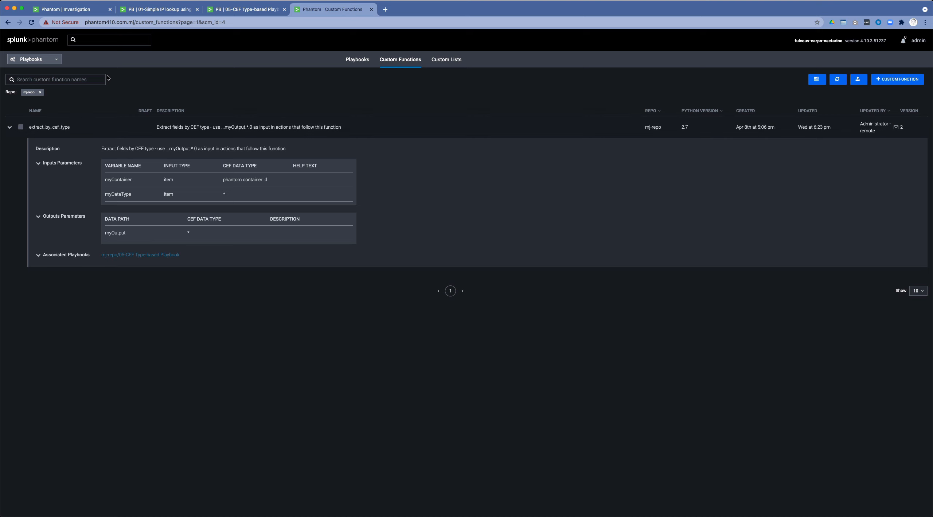
Run the 01-Simple IP lookup using destinationAddress playbook on the multiple artifacts container with the scope New.
left_click(73, 13)
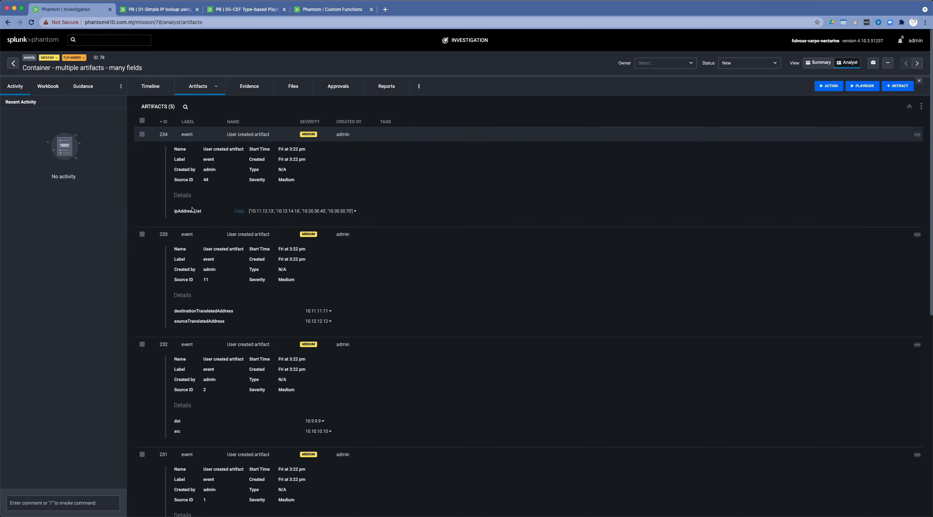
left_click(877, 91)
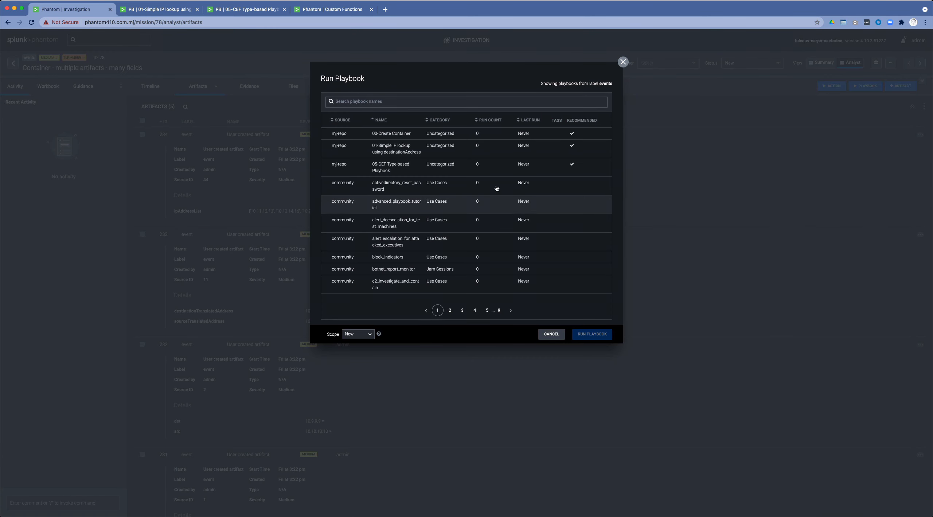
left_click(392, 151)
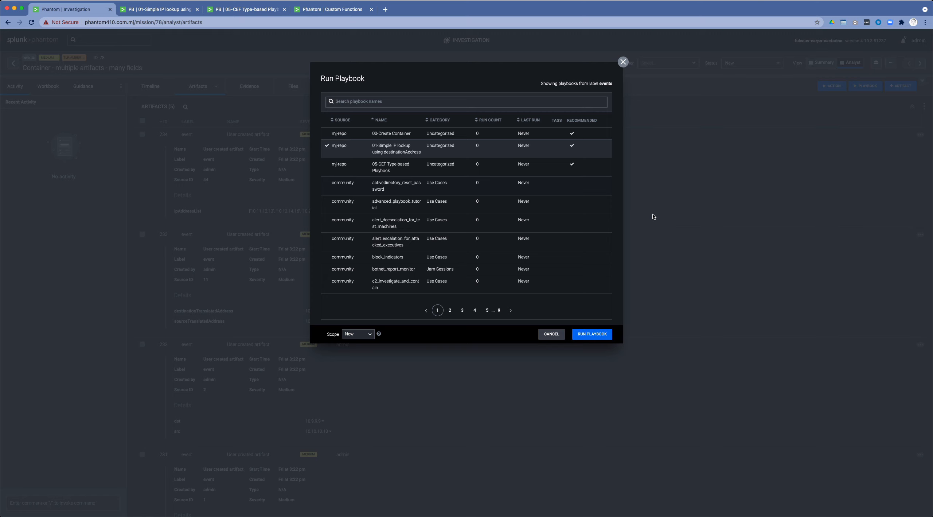
left_click(592, 334)
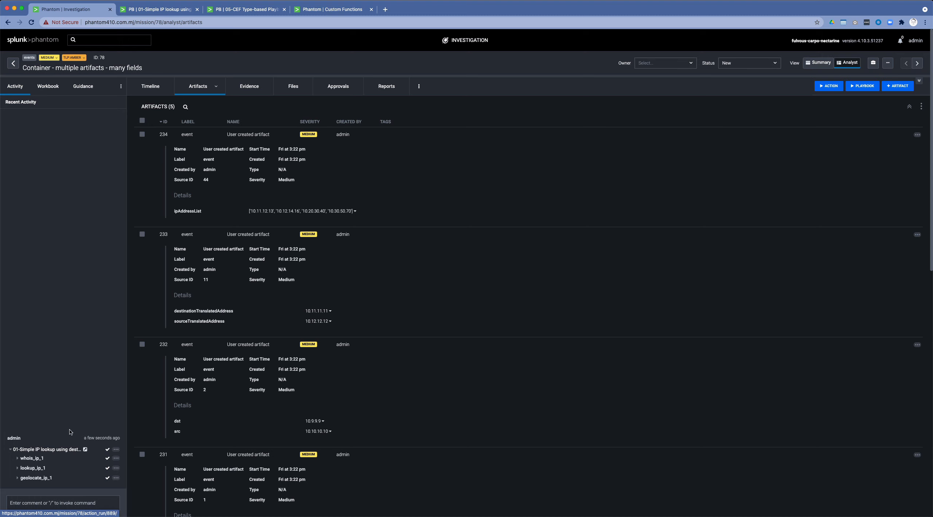
Examine the playbook's results on the container timeline and in the details of the whois_ip_1 action.
left_click(151, 86)
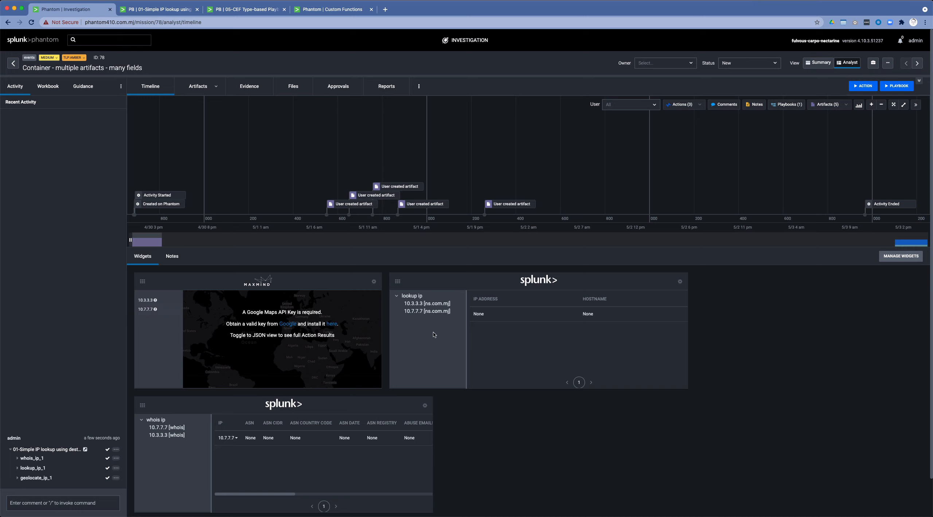
left_click(35, 460)
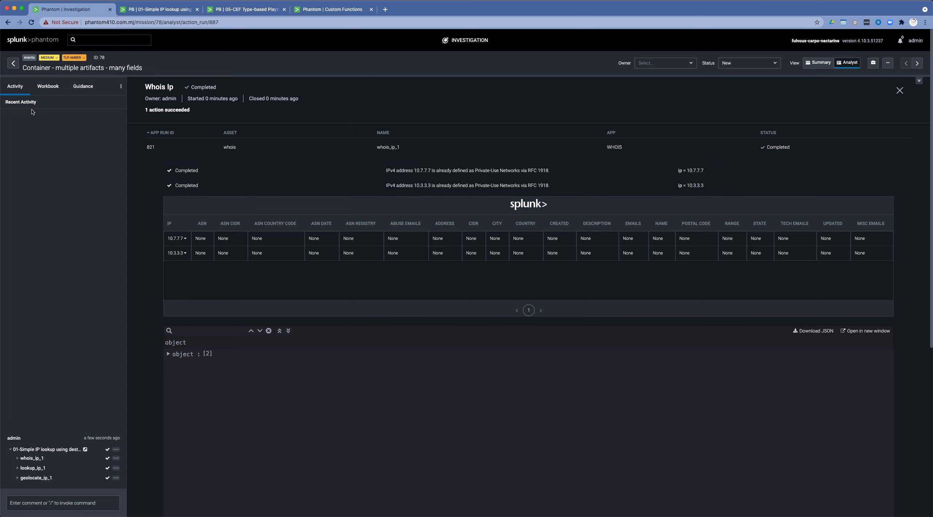
Reopen the container from the event list and expand artifacts 230, 231 and 232 to compare their address fields.
left_click(13, 63)
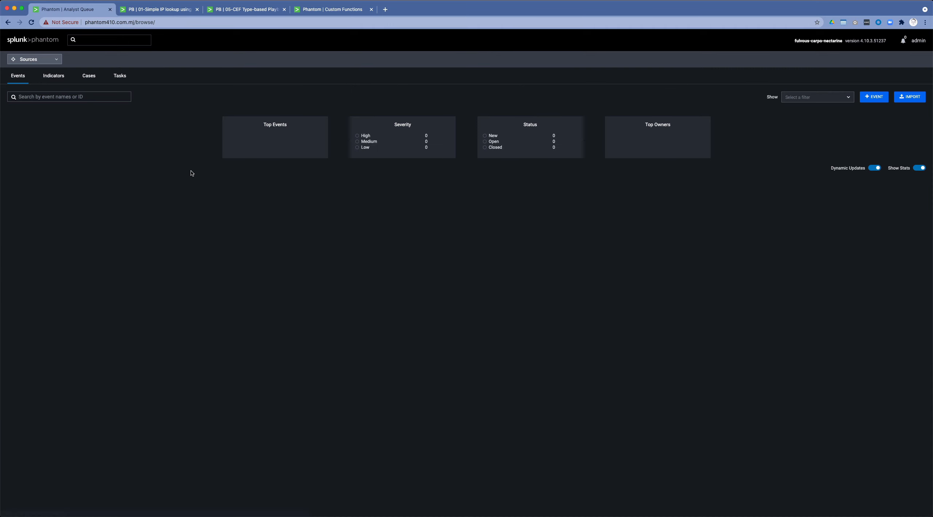
left_click(98, 203)
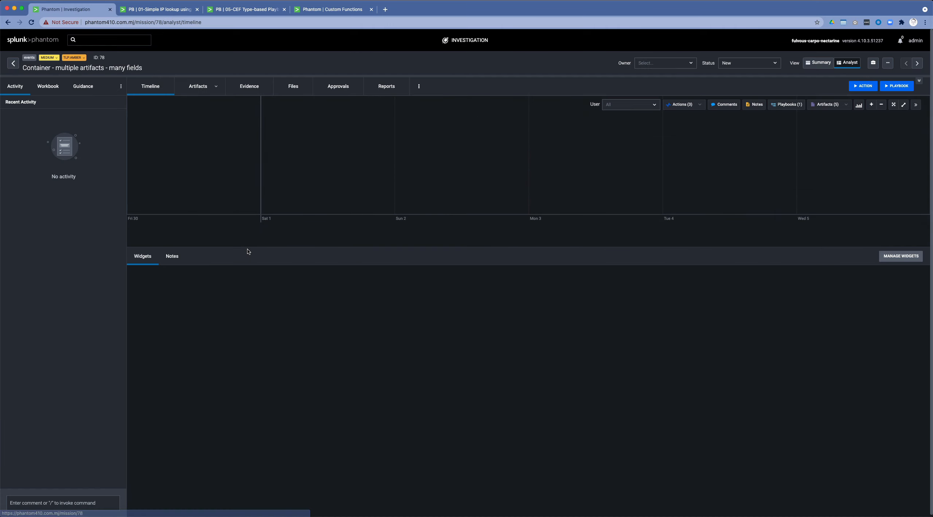
left_click(197, 86)
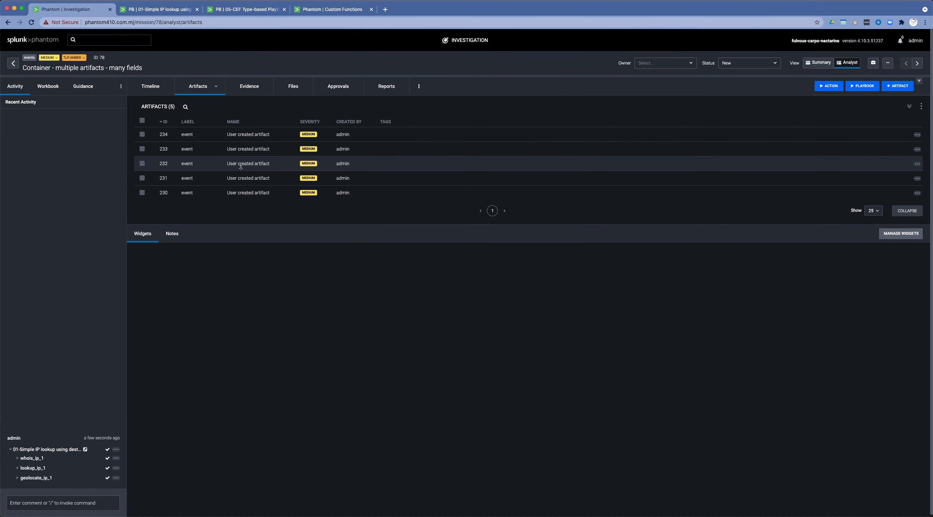
left_click(241, 194)
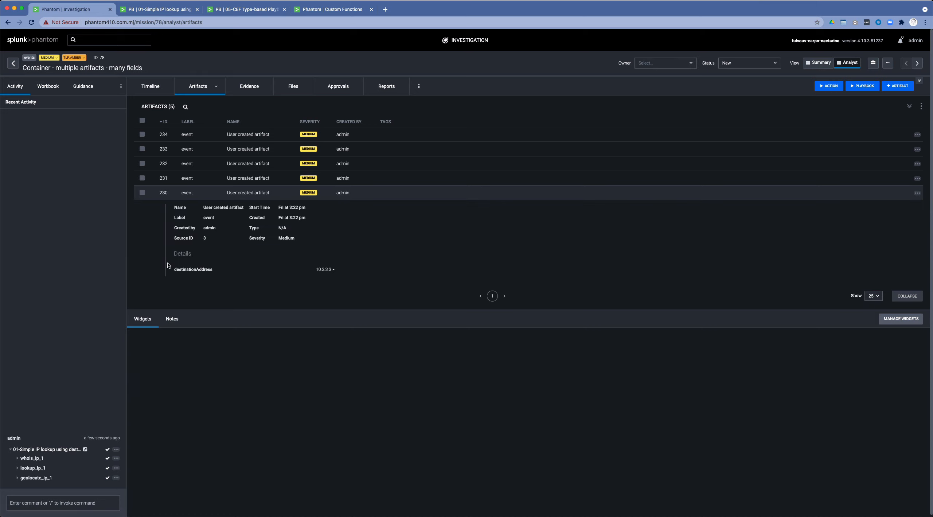
left_click(253, 179)
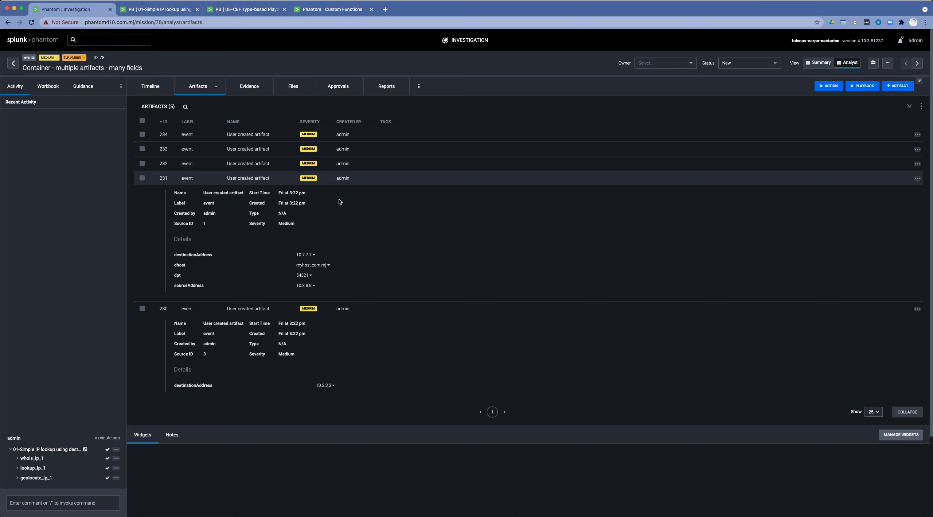
left_click(324, 163)
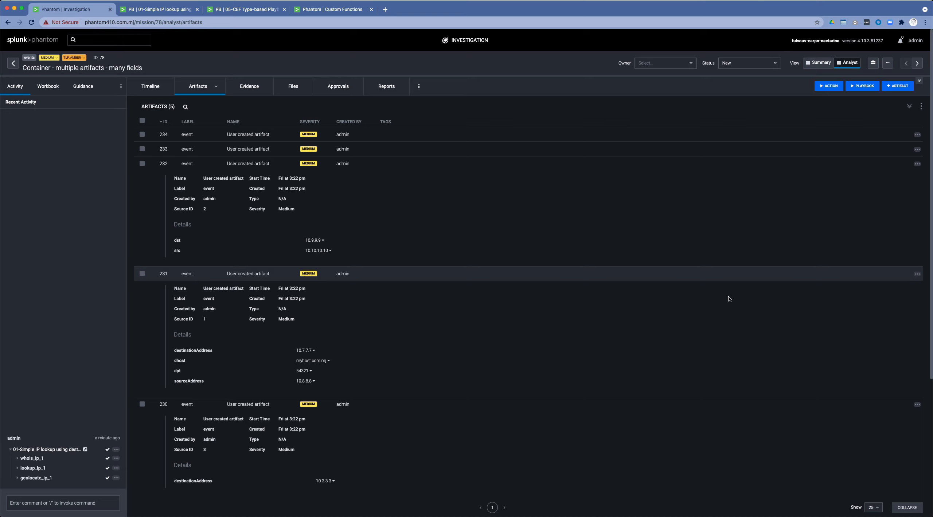
Check the data types of artifact 231's CEF fields in its edit form and close it without saving.
left_click(917, 275)
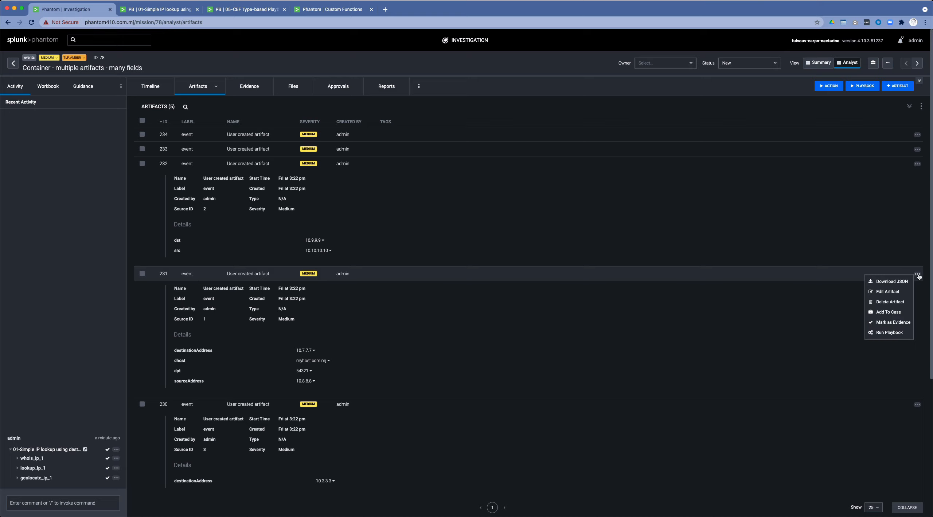
left_click(889, 291)
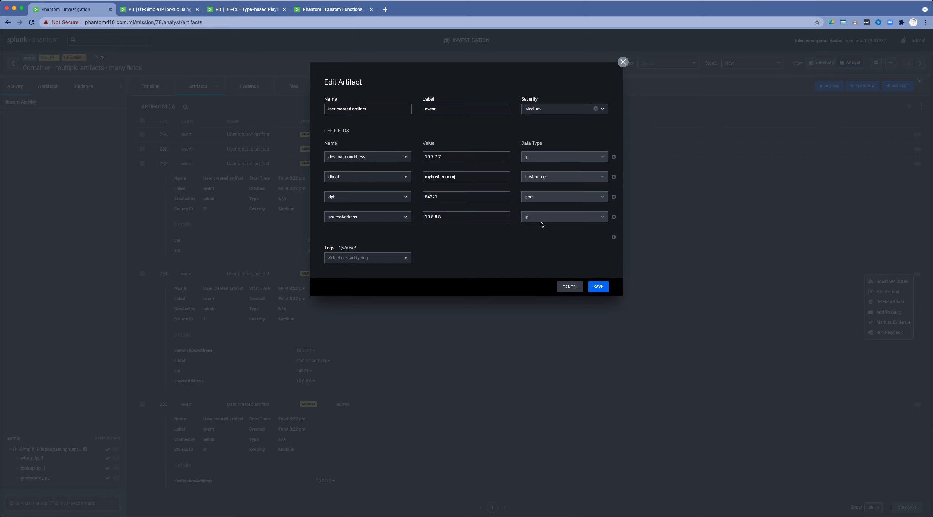
left_click(569, 287)
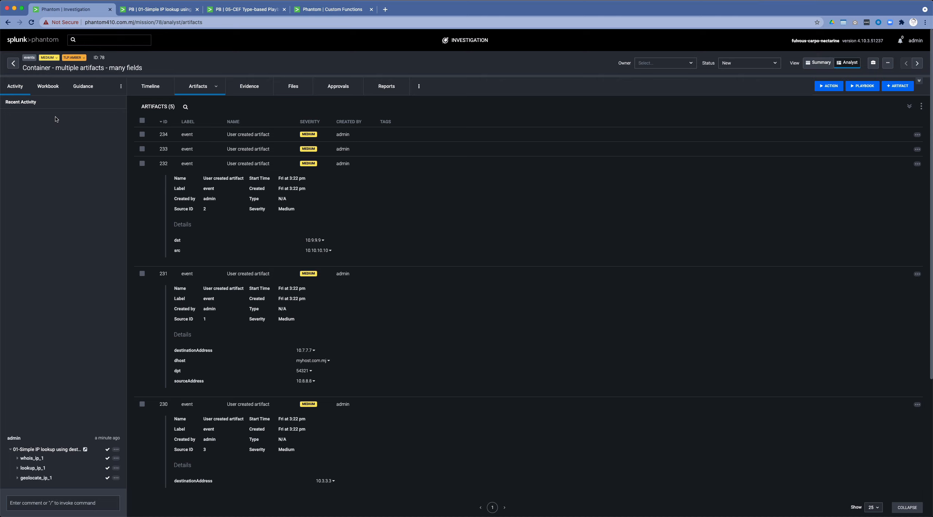
Run the 05-CEF Type-based Playbook on the container with scope New and answer its What_to_extract prompt with "ip".
left_click(868, 86)
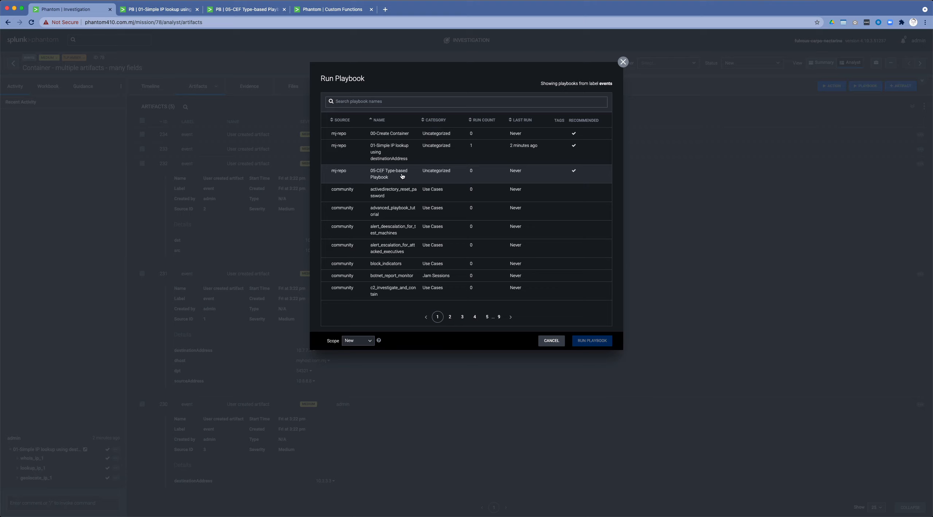
left_click(379, 174)
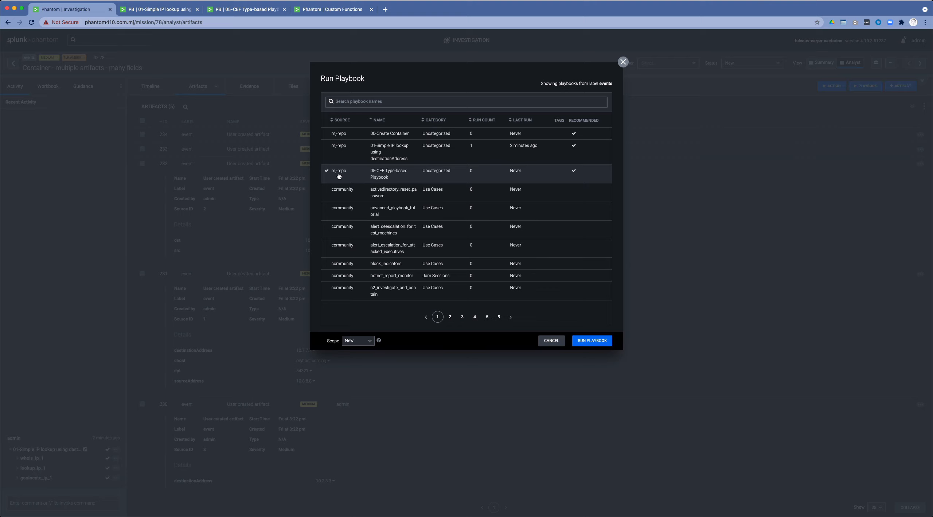
left_click(585, 341)
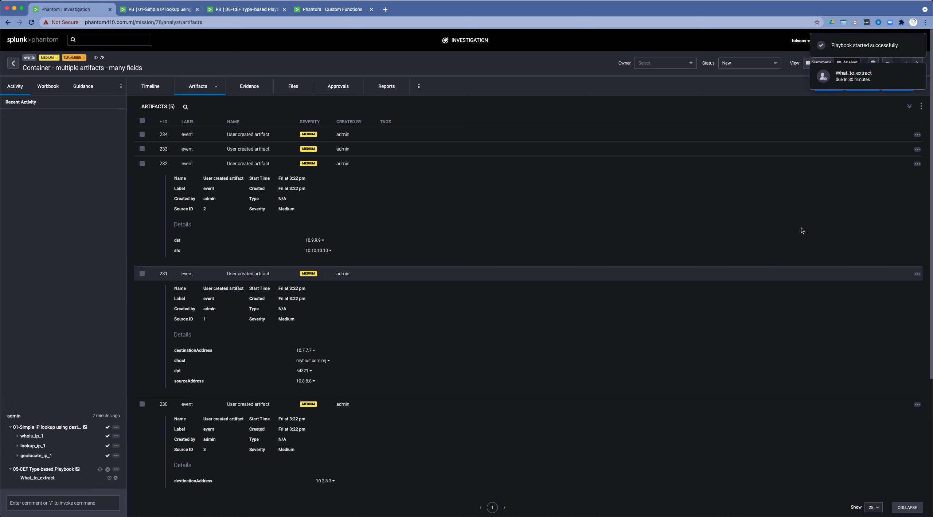
left_click(855, 77)
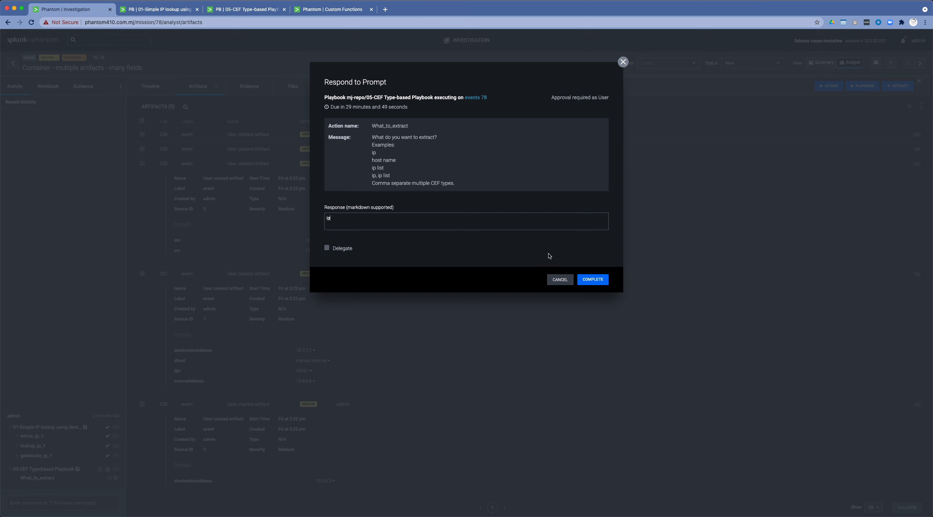
left_click(600, 280)
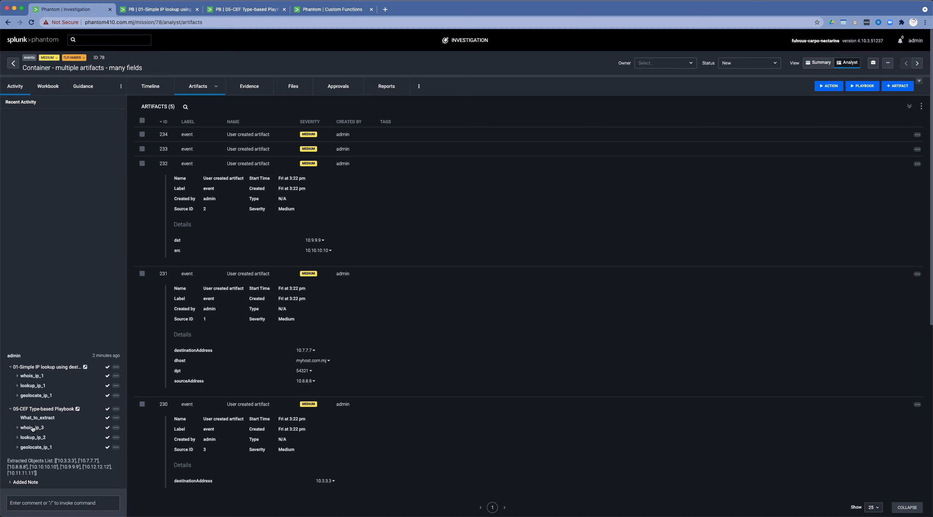
Review the playbook's whois_ip_3 results and expand artifacts 230 through 234 to compare their address fields with them.
left_click(33, 428)
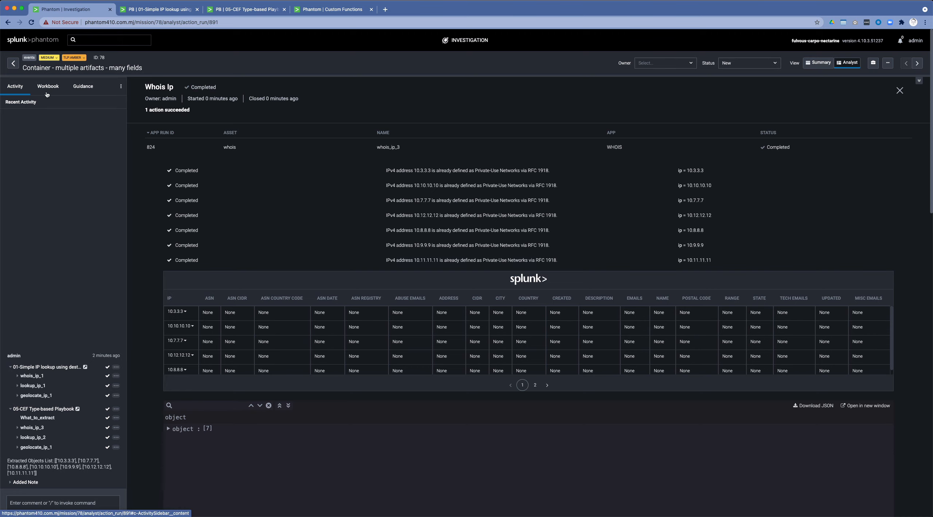
left_click(899, 91)
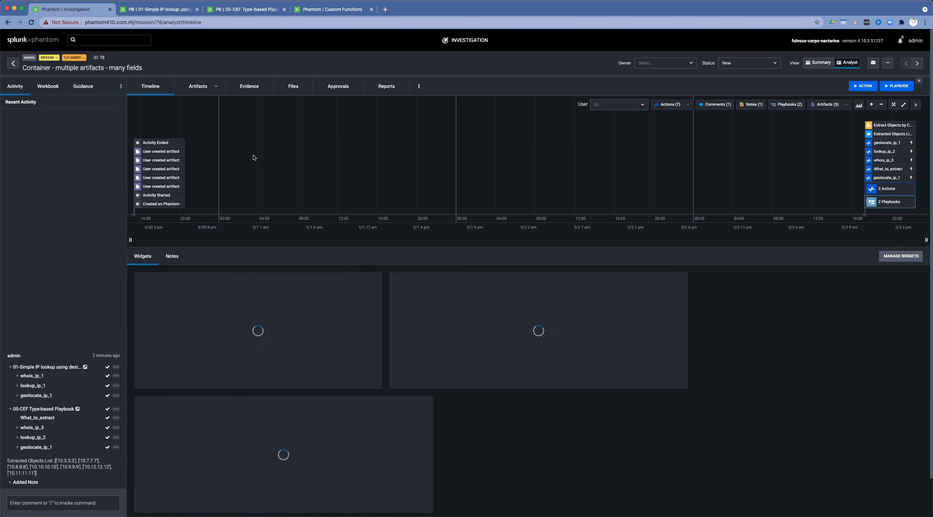
left_click(200, 87)
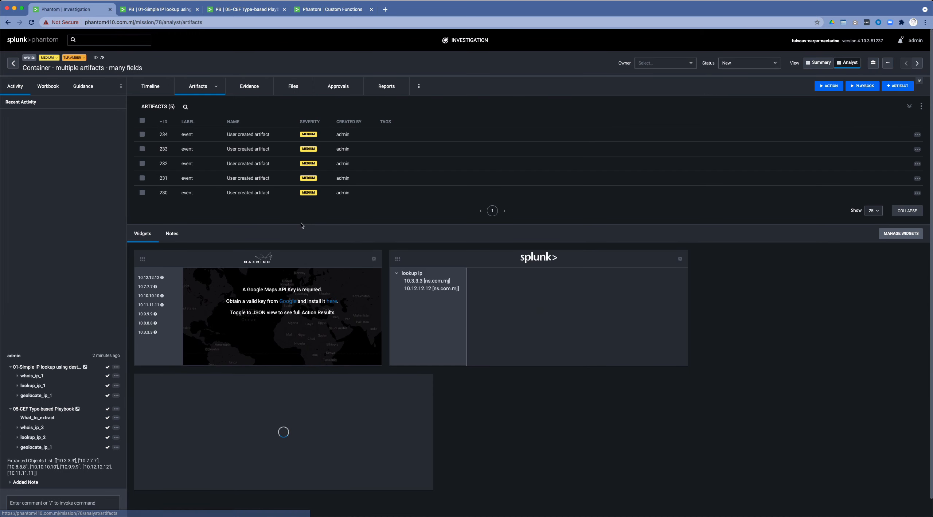
left_click(344, 196)
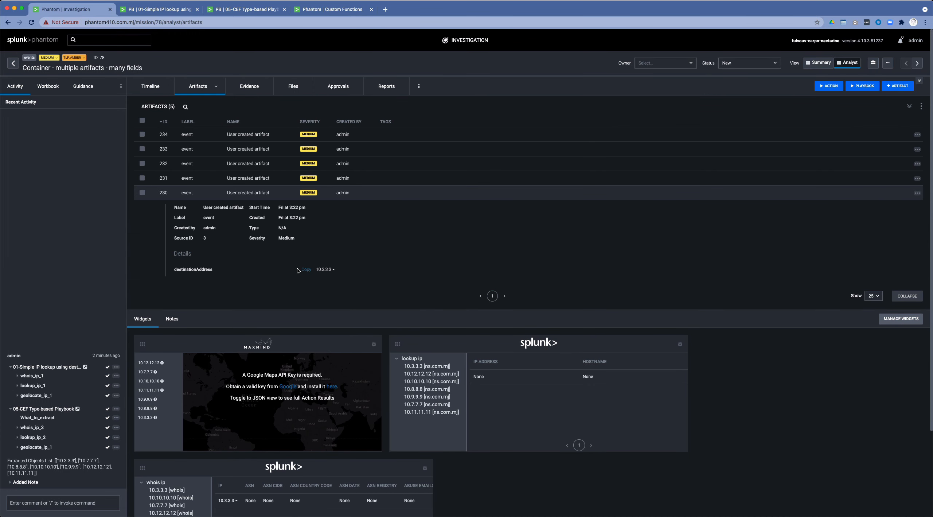
left_click(253, 178)
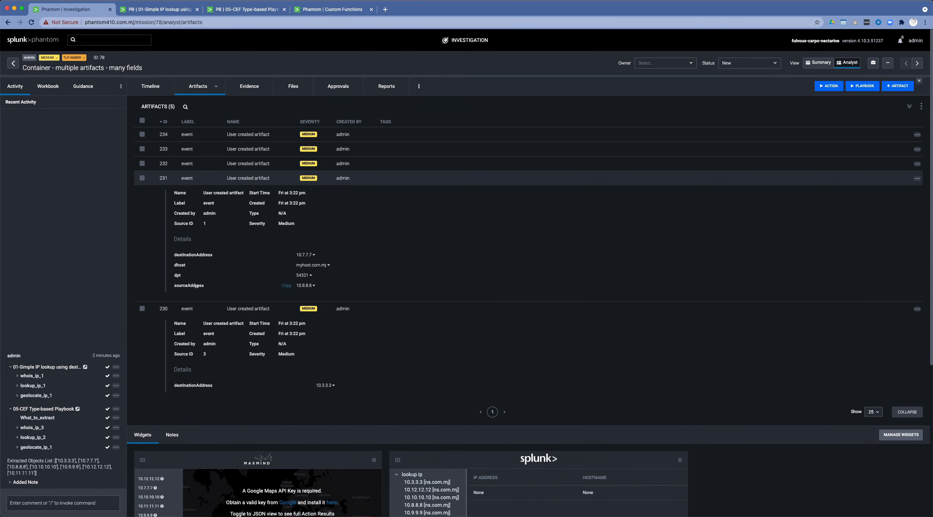
left_click(254, 162)
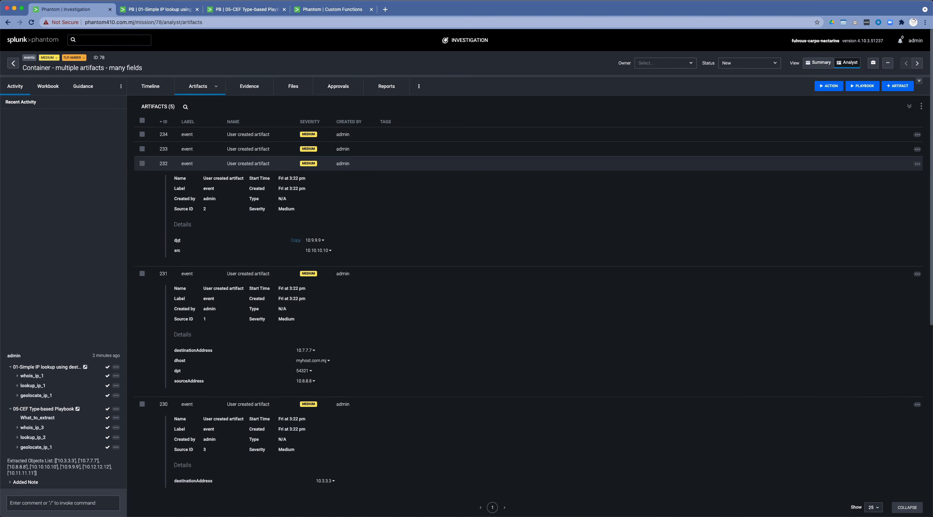
left_click(241, 150)
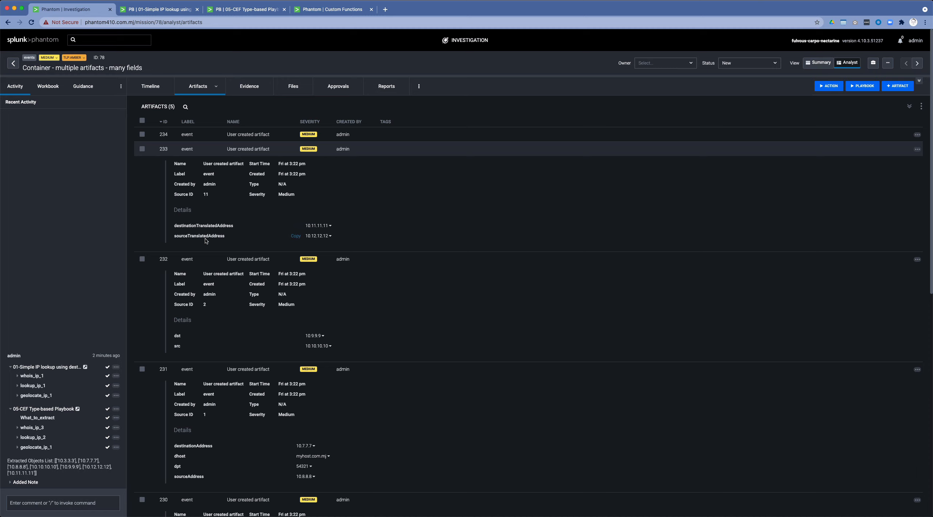
left_click(233, 135)
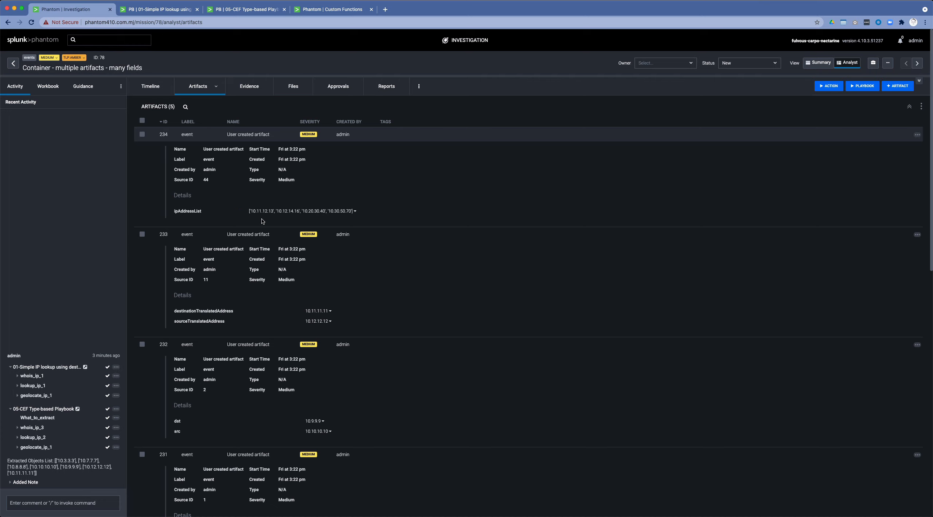
Check the data type of artifact 234's ipAddressList field in its edit form and close it without saving.
left_click(917, 135)
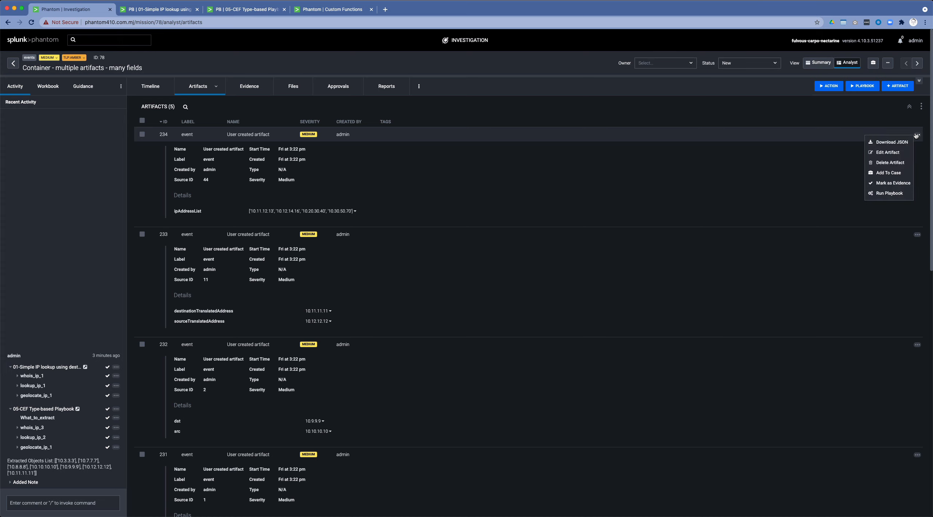
left_click(888, 153)
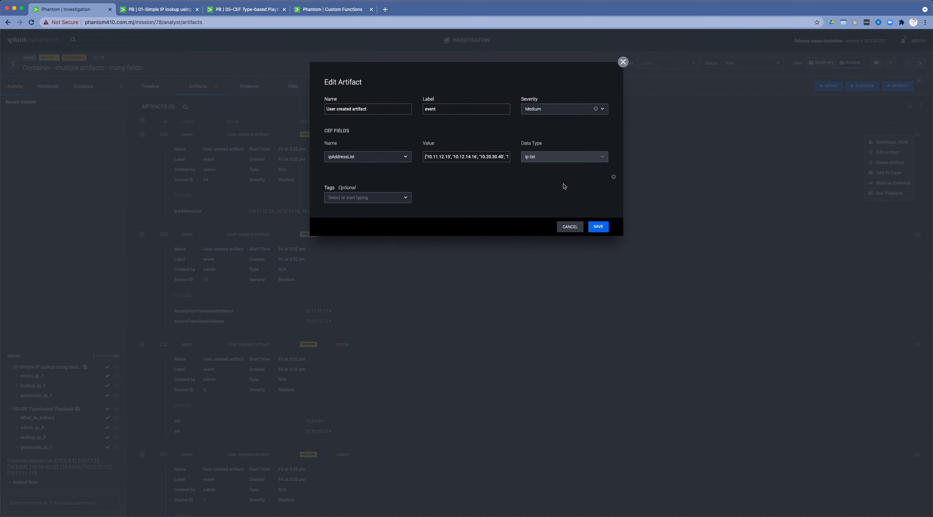
left_click(568, 226)
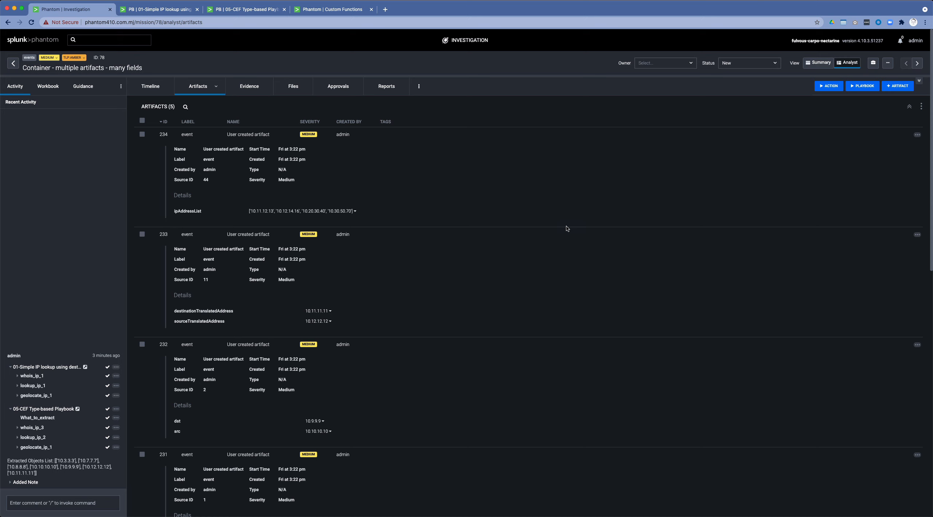
Run the 05-CEF Type-based Playbook again with scope New, answering the What_to_extract prompt with "ip, ip list".
left_click(864, 88)
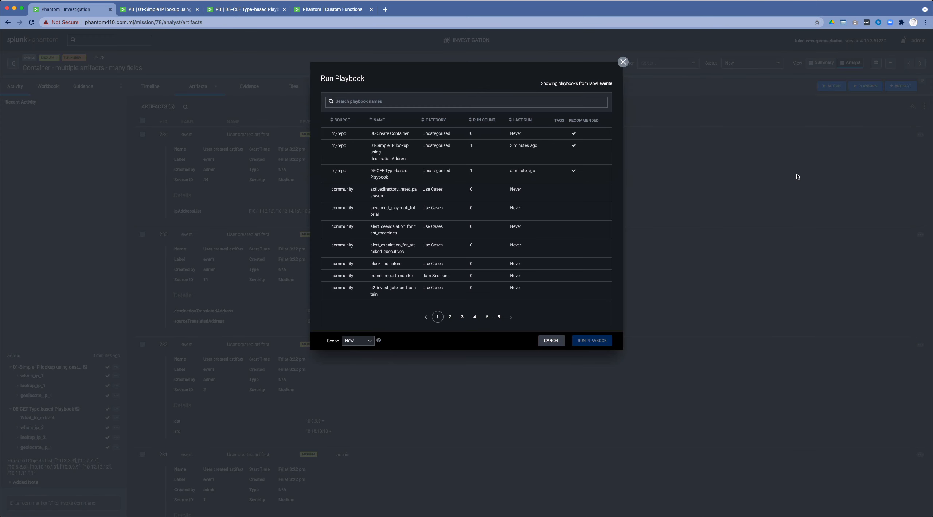
left_click(401, 176)
left_click(592, 340)
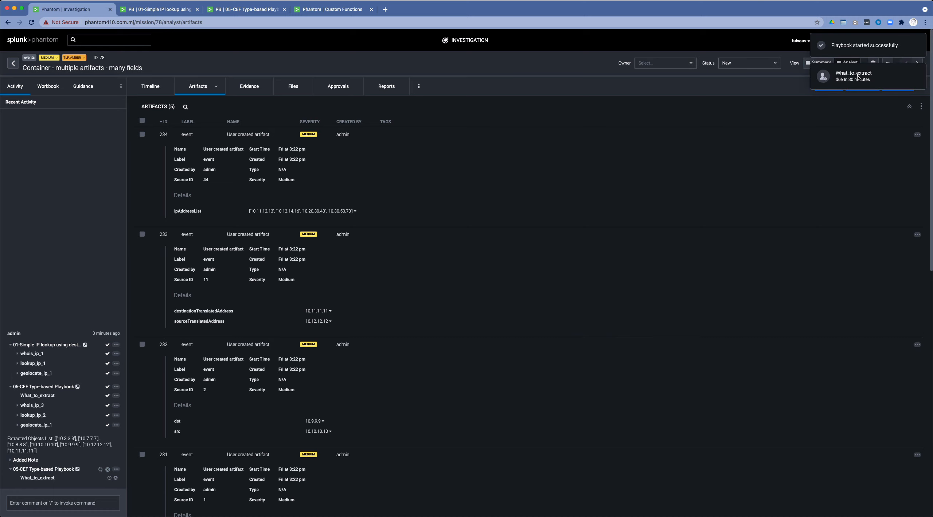
left_click(862, 77)
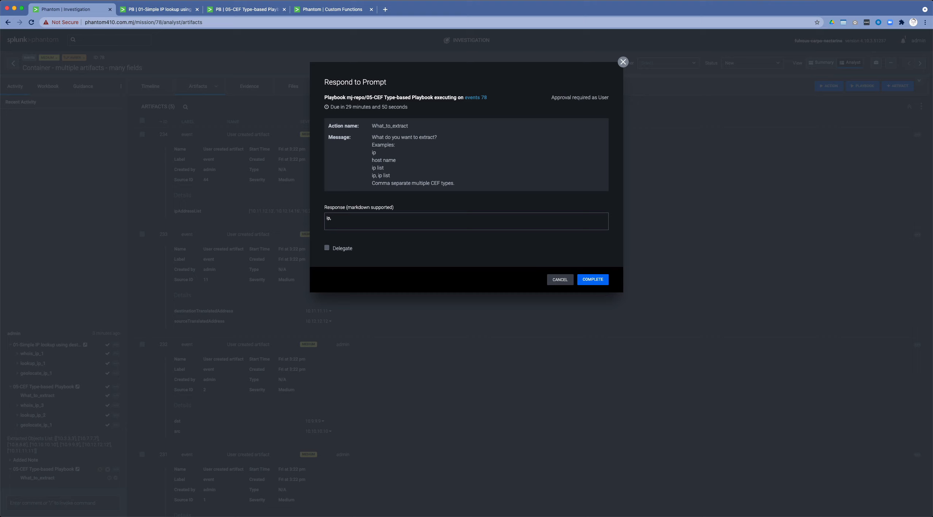
type("ip, ip list")
left_click(591, 279)
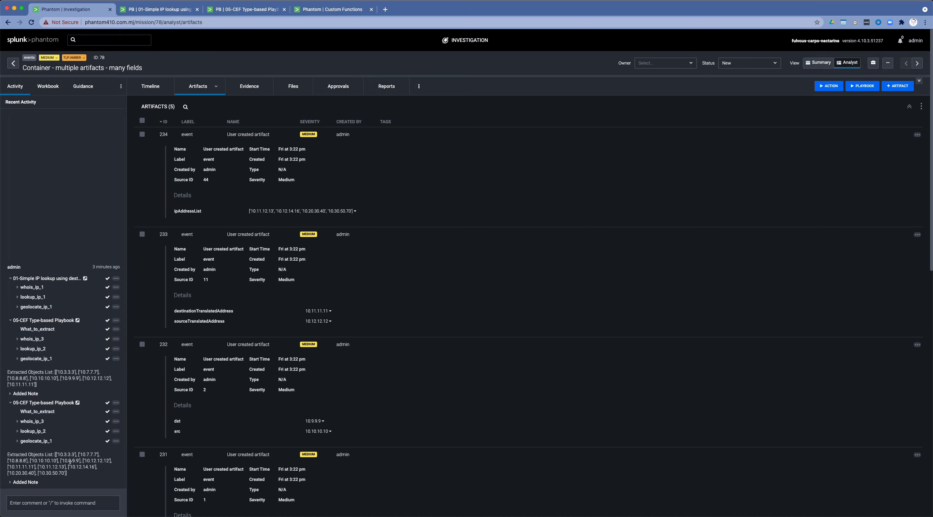
Examine the IP addresses looked up by the second CEF type-based run's whois_ip_3 action and close its details.
left_click(33, 421)
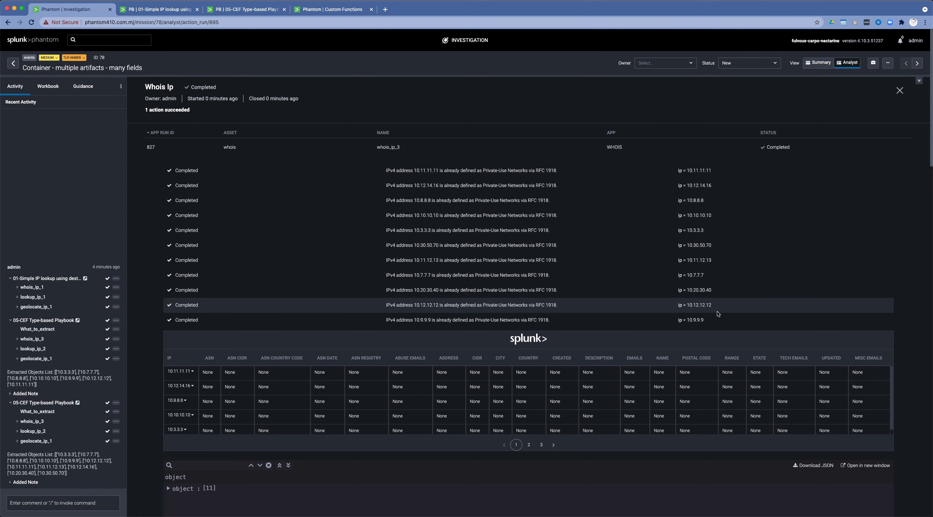
scroll(706, 314, "down", 1)
scroll(705, 293, "up", 1)
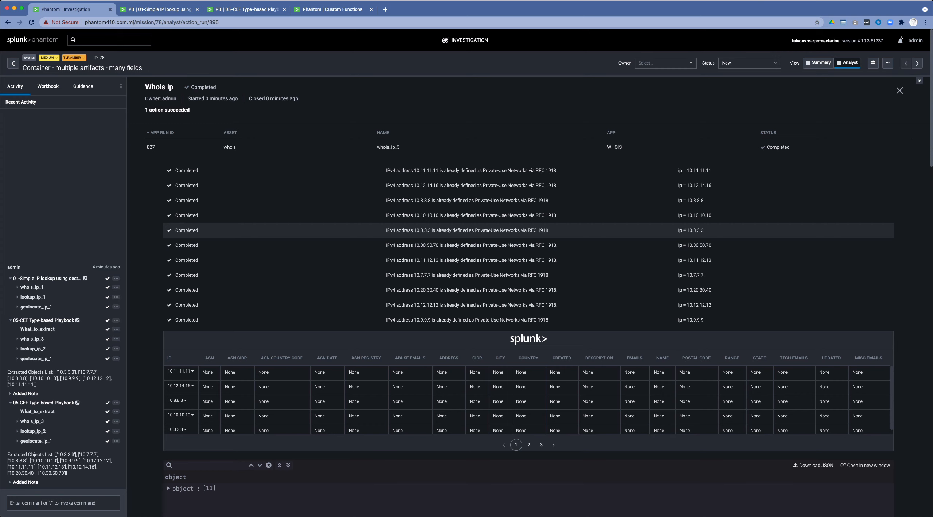
left_click(900, 90)
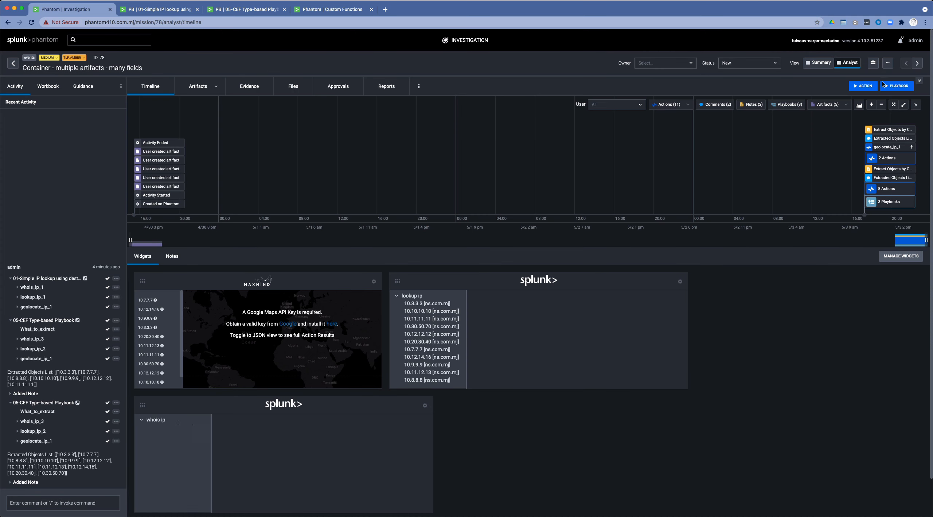
Run the 05-CEF Type-based Playbook a third time with scope New, answering the What_to_extract prompt with "host name, port".
left_click(889, 86)
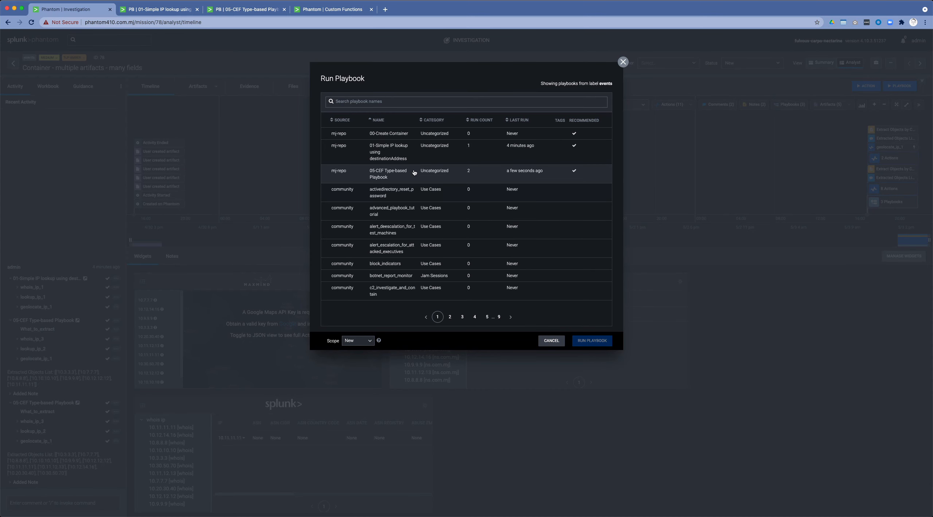
left_click(383, 176)
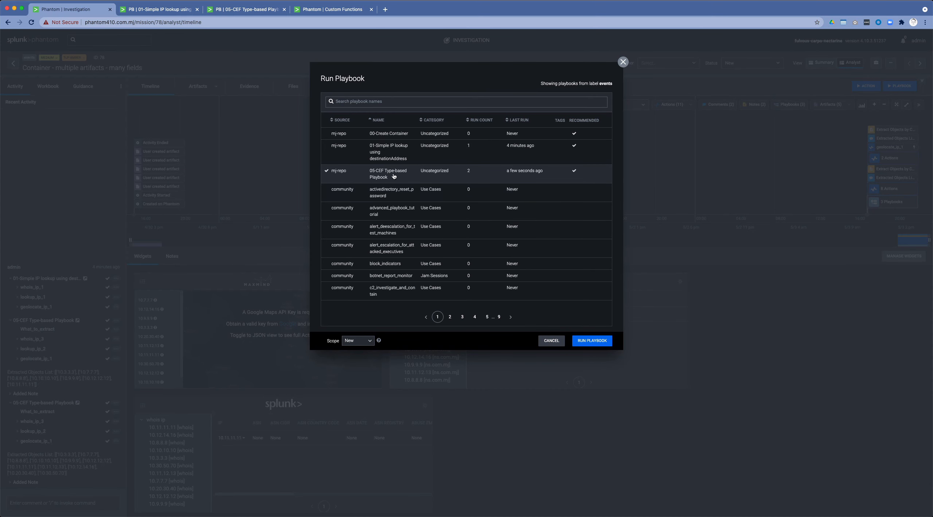
left_click(599, 340)
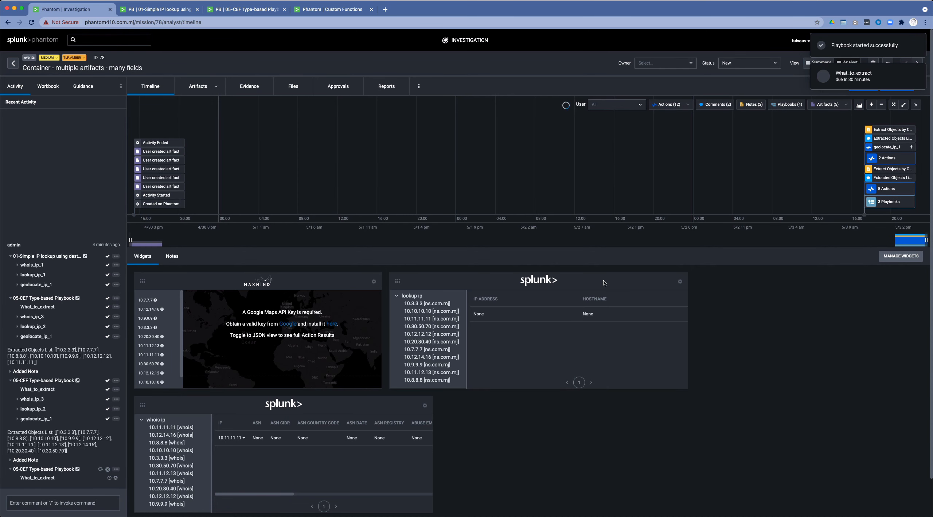
left_click(847, 77)
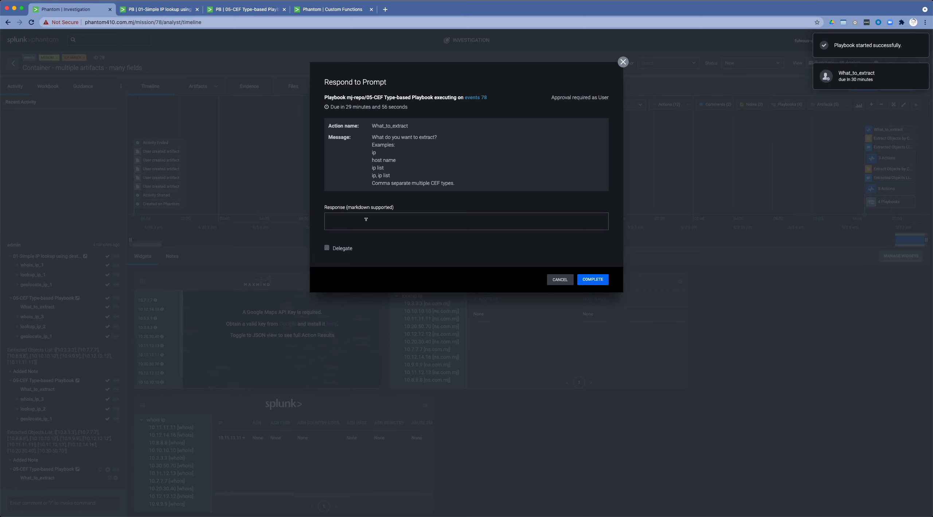
type("host name")
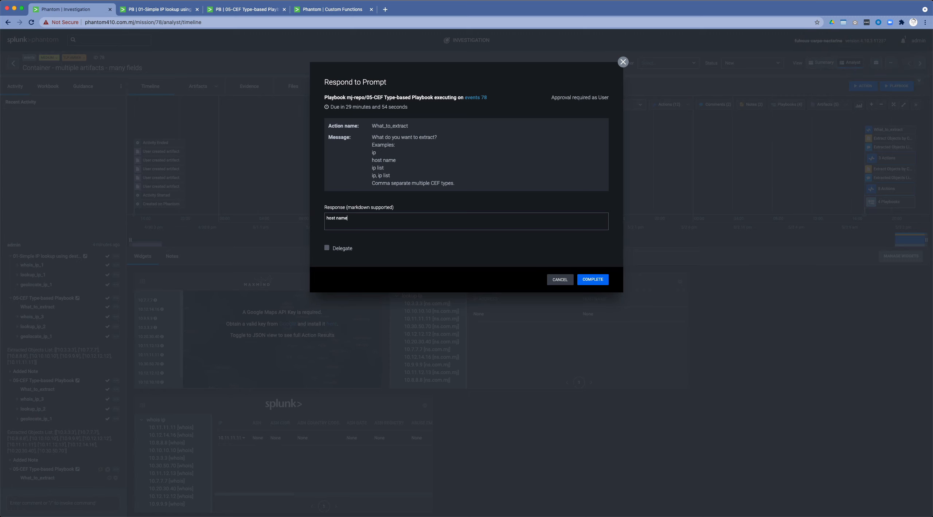
type(", port")
left_click(593, 279)
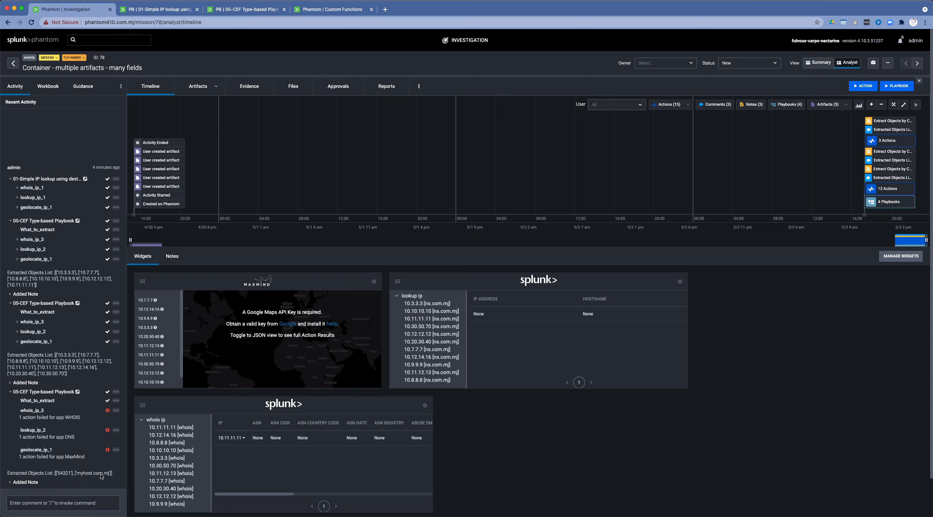
Examine the whois_ip_3 action details of the run that extracted host names and ports.
left_click(36, 412)
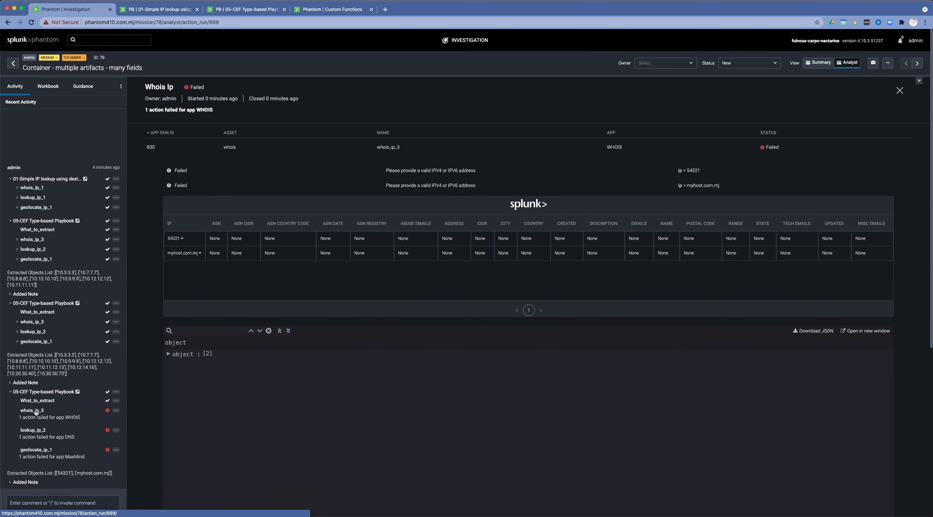